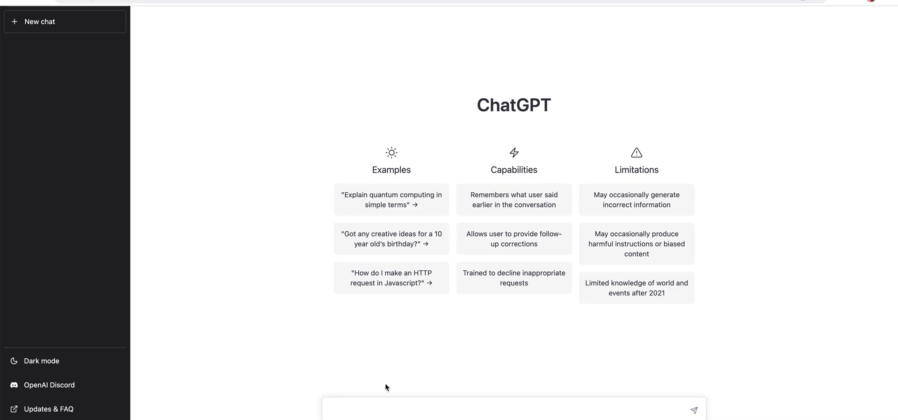
Step: Start the conversation by sending the greeting "hi"
{"action": "left_click", "coordinate": [388, 408]}
{"action": "type", "text": "hi"}
{"action": "key", "text": "Return"}
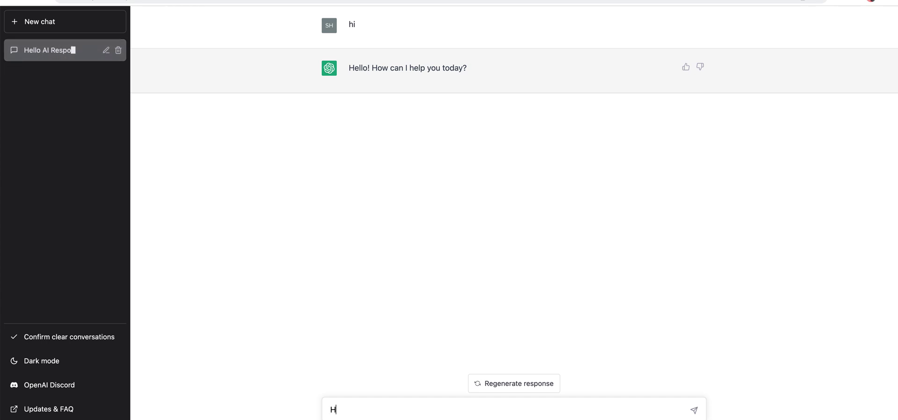
Step: Send the message "I want to test your Low Level Design Capability and thats why i am here today"
{"action": "type", "text": "I want t"}
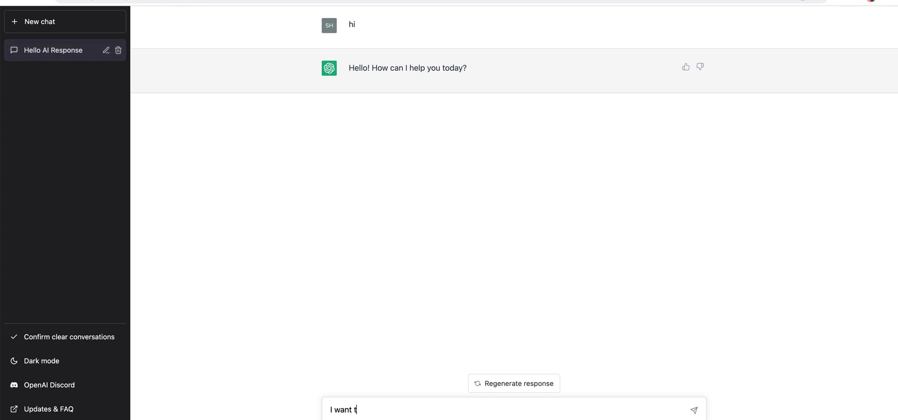
{"action": "type", "text": "o test your LLD c"}
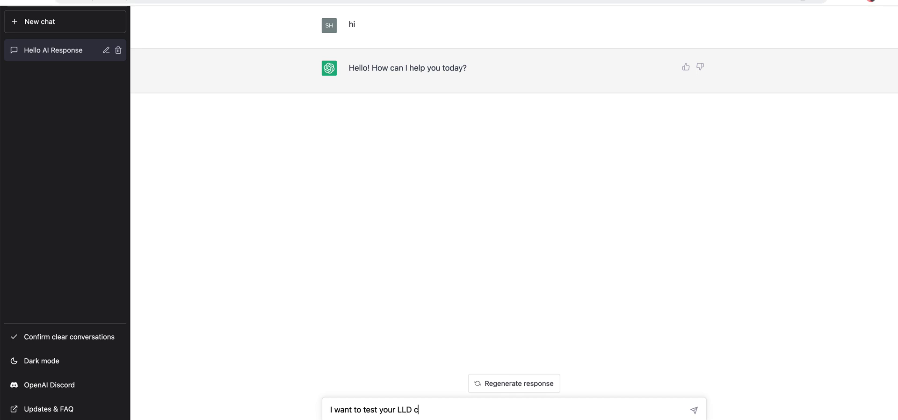
{"action": "type", "text": "owe"}
{"action": "type", "text": "Level Design "}
{"action": "type", "text": "Capa"}
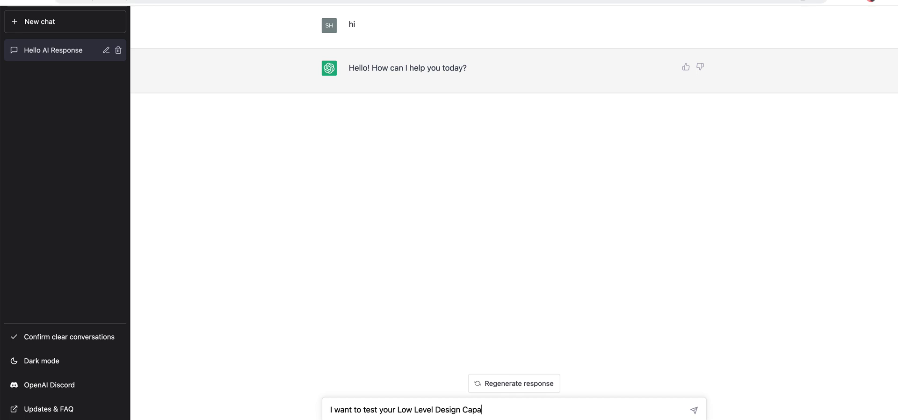
{"action": "type", "text": "bility and thats why i a"}
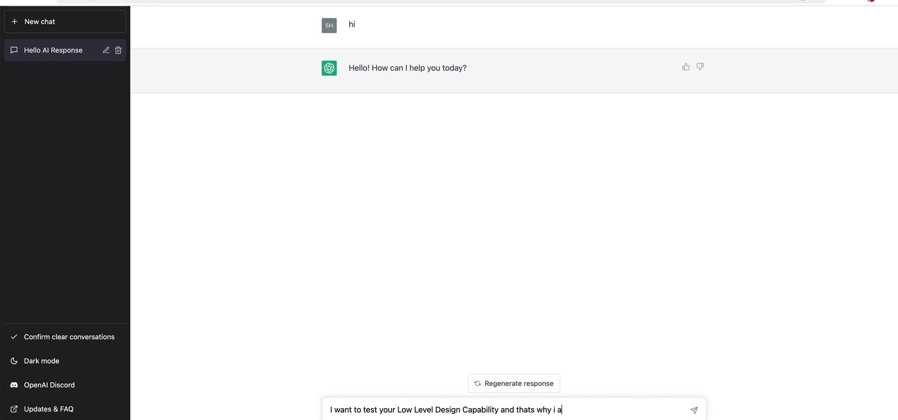
{"action": "type", "text": "m here today"}
{"action": "key", "text": "Return"}
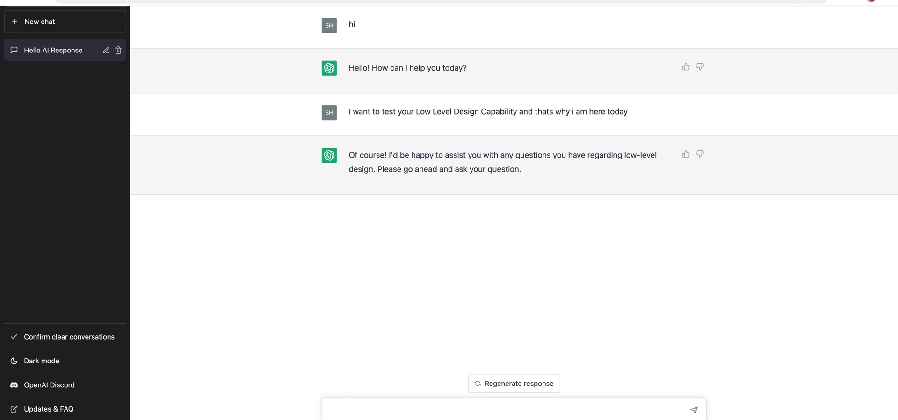
Step: Send the question "Okay, can you make a Low Level Design of Cricbuzz app?"
{"action": "type", "text": "Okay, can you make a Lo"}
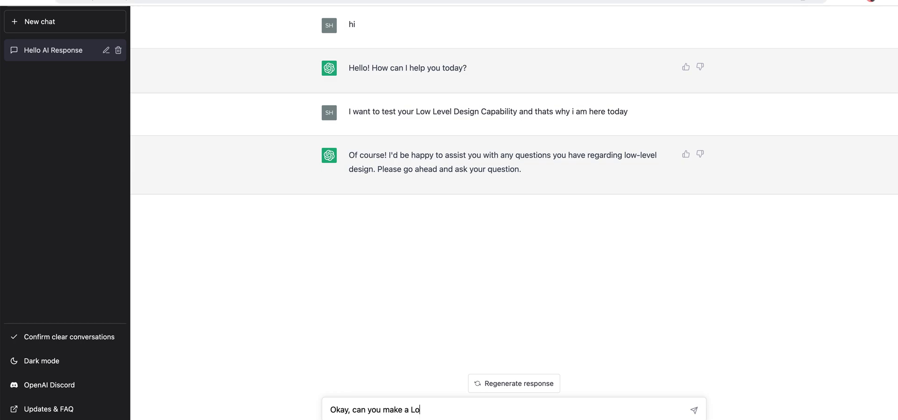
{"action": "type", "text": "w Level Design of Cri"}
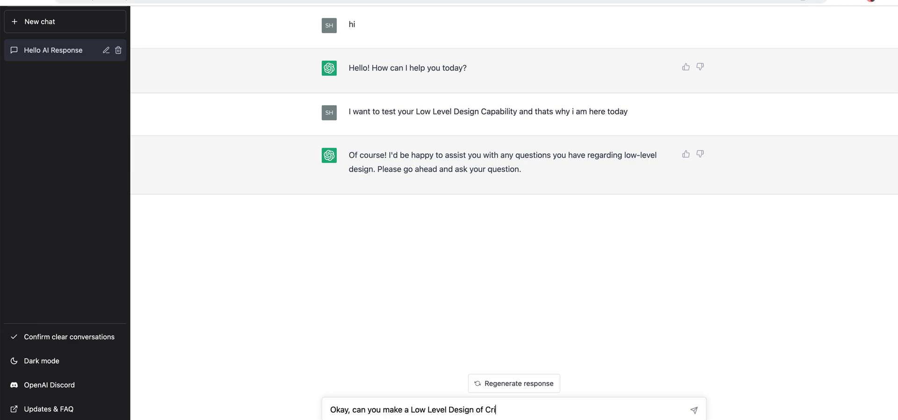
{"action": "type", "text": "cbuzz app?"}
{"action": "key", "text": "Return"}
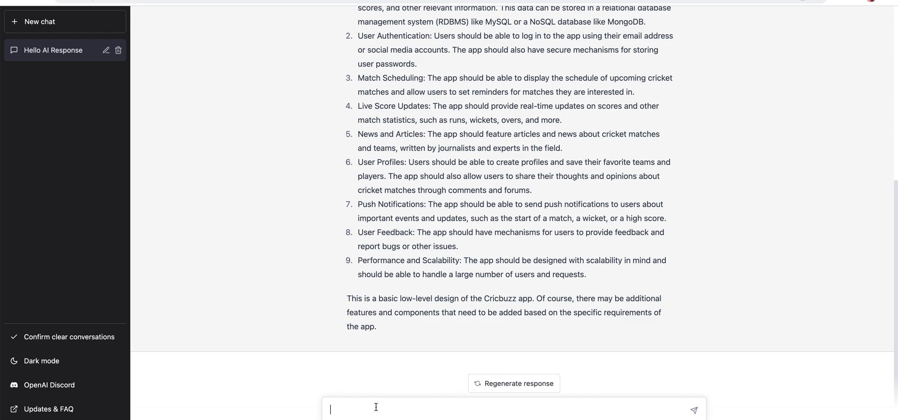
Step: Begin a new message with "oaky, i understand the requirements", correcting the spelling of "understand"
{"action": "type", "text": "oaky, i underdattand the reqi"}
{"action": "type", "text": "rements"}
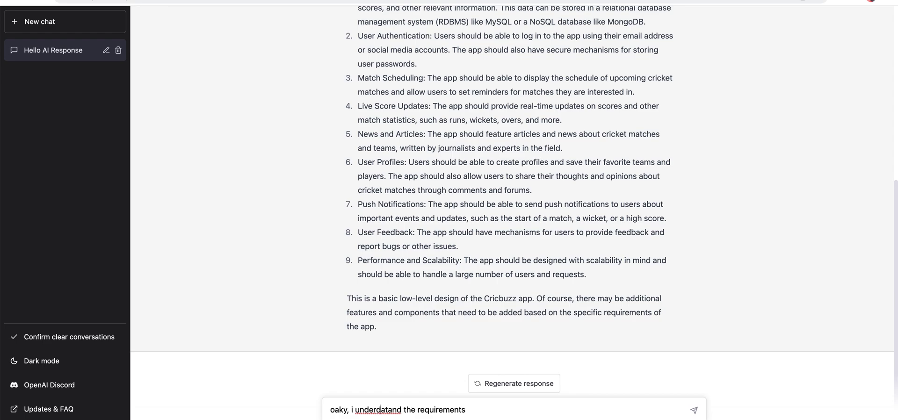
{"action": "left_click", "coordinate": [377, 410]}
{"action": "key", "text": "BackSpace"}
{"action": "type", "text": "s"}
{"action": "key", "text": "Right"}
{"action": "key", "text": "BackSpace"}
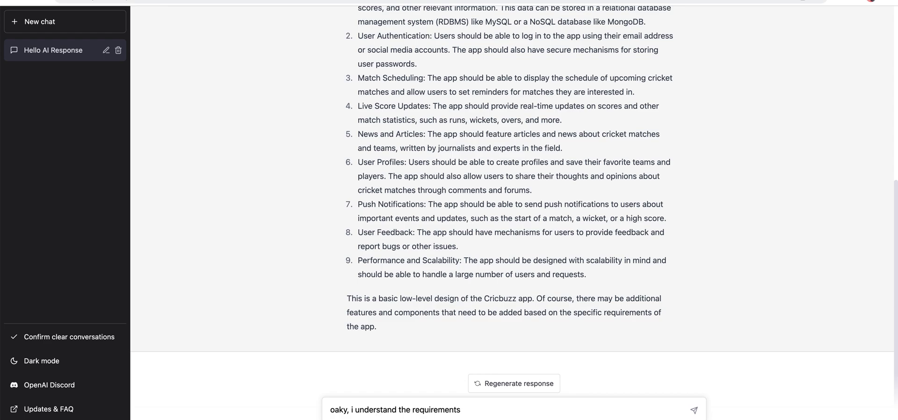
Step: Extend the draft message with ", can you help me with the UML creation of Cricbuzz app"
{"action": "left_click", "coordinate": [477, 411]}
{"action": "type", "text": ", can you help me wit"}
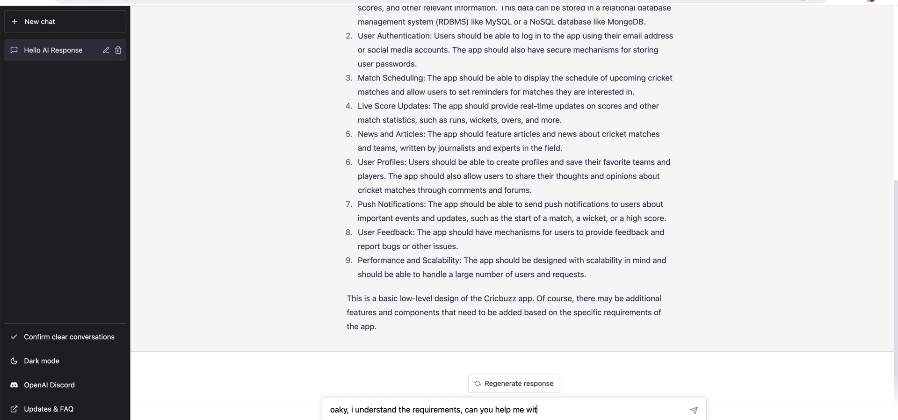
{"action": "type", "text": "h the UML creation of "}
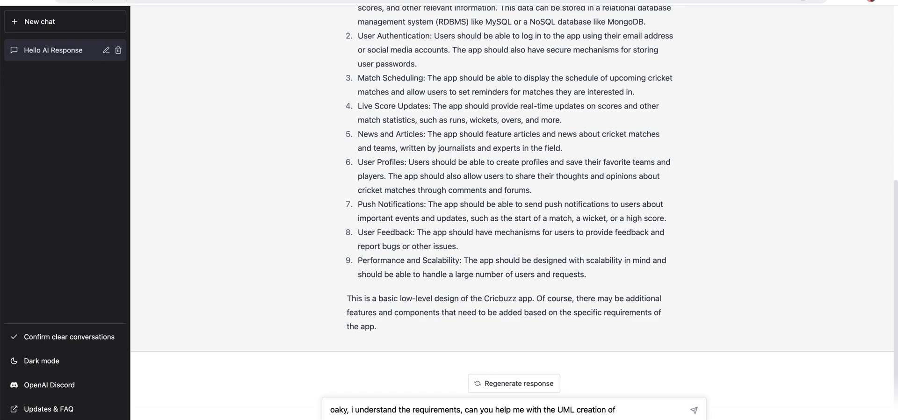
{"action": "type", "text": "Cricbuzz app"}
Step: Replace the word "UML" in the draft message with "Class diagram"
{"action": "key", "text": "Left"}
{"action": "key", "text": "Left"}
{"action": "key", "text": "Left"}
{"action": "key", "text": "Left"}
{"action": "key", "text": "Left"}
{"action": "key", "text": "Left"}
{"action": "key", "text": "Left"}
{"action": "key", "text": "Left"}
{"action": "key", "text": "Left"}
{"action": "key", "text": "Left"}
{"action": "key", "text": "Left"}
{"action": "key", "text": "Left"}
{"action": "key", "text": "Left"}
{"action": "key", "text": "Left"}
{"action": "key", "text": "Left"}
{"action": "key", "text": "Left"}
{"action": "key", "text": "Left"}
{"action": "key", "text": "Left"}
{"action": "key", "text": "Left"}
{"action": "key", "text": "Left"}
{"action": "key", "text": "Left"}
{"action": "key", "text": "Left"}
{"action": "key", "text": "Left"}
{"action": "key", "text": "Left"}
{"action": "key", "text": "Left"}
{"action": "key", "text": "BackSpace"}
{"action": "key", "text": "BackSpace"}
{"action": "key", "text": "BackSpace"}
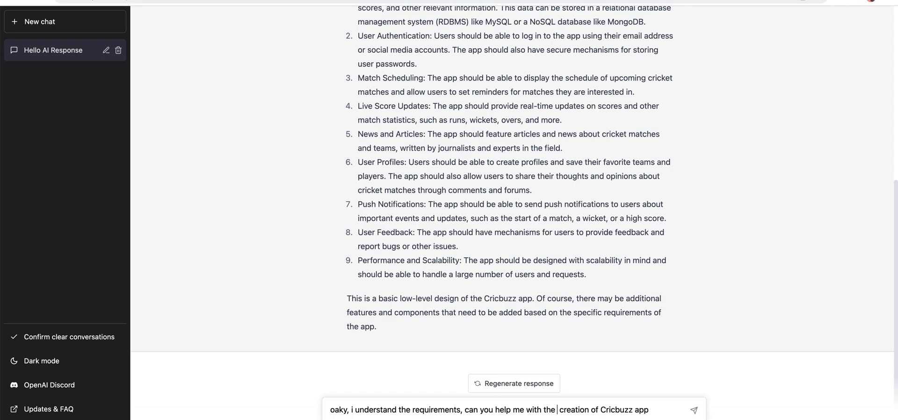
{"action": "type", "text": "Class diagram"}
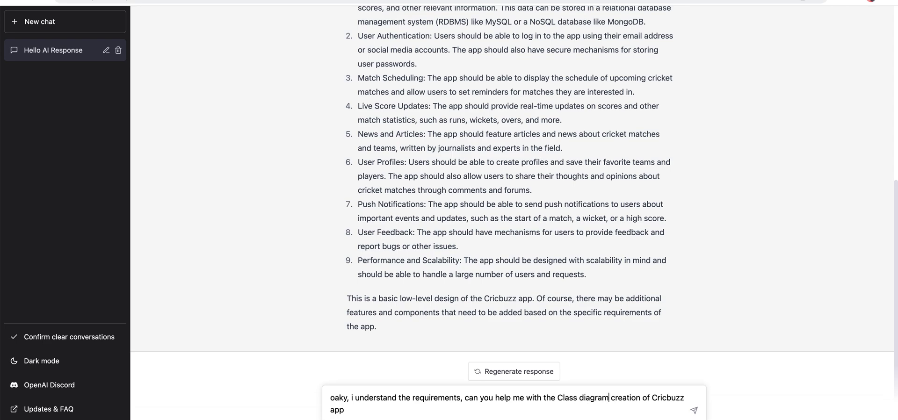
Step: Remove the word "creation" from the draft so it asks for the Class diagram of Cricbuzz app, and send it
{"action": "key", "text": "Right"}
{"action": "key", "text": "Right"}
{"action": "key", "text": "Right"}
{"action": "key", "text": "Right"}
{"action": "key", "text": "Right"}
{"action": "key", "text": "Right"}
{"action": "key", "text": "Right"}
{"action": "key", "text": "Right"}
{"action": "key", "text": "Right"}
{"action": "key", "text": "Right"}
{"action": "key", "text": "BackSpace"}
{"action": "key", "text": "BackSpace"}
{"action": "key", "text": "BackSpace"}
{"action": "key", "text": "BackSpace"}
{"action": "key", "text": "BackSpace"}
{"action": "key", "text": "BackSpace"}
{"action": "key", "text": "BackSpace"}
{"action": "key", "text": "BackSpace"}
{"action": "key", "text": "BackSpace"}
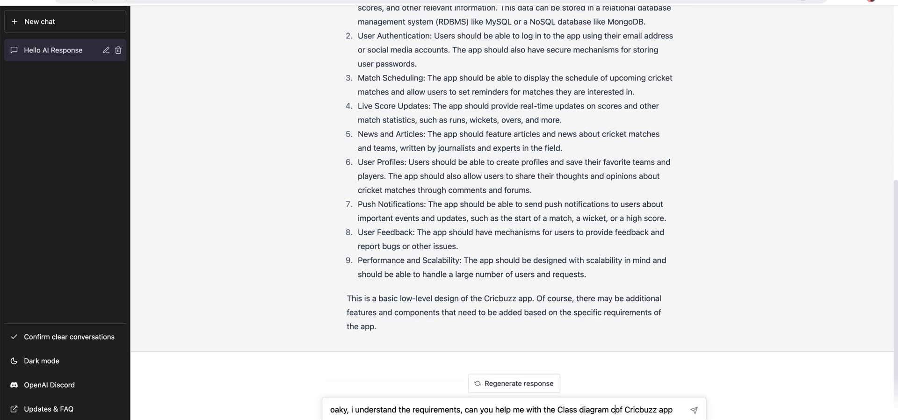
{"action": "key", "text": "Return"}
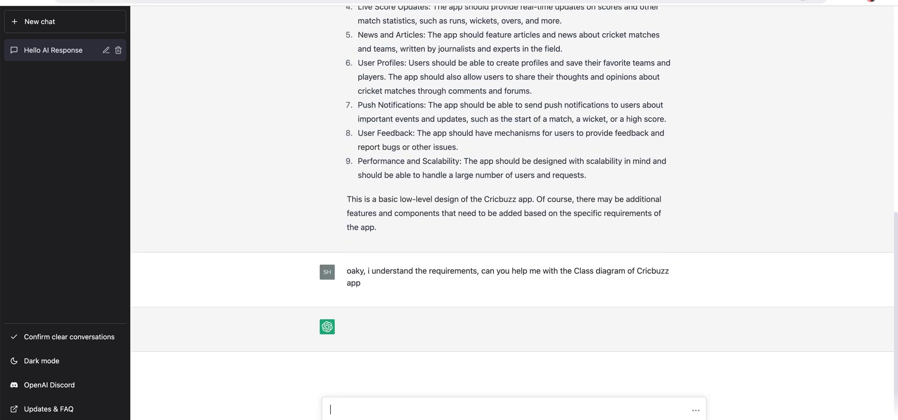
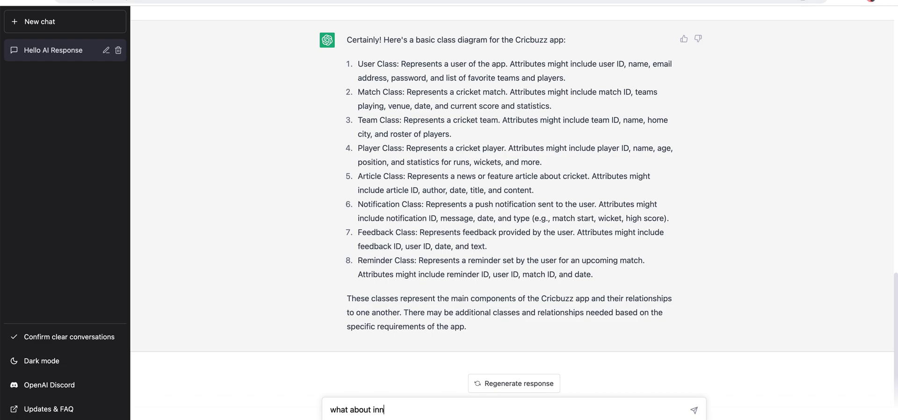
Step: Ask "what about innings and over class, are those not required?" and, once answered, "what about Ball class, i think you missed it?"
{"action": "type", "text": "ings and over class, are those not required?"}
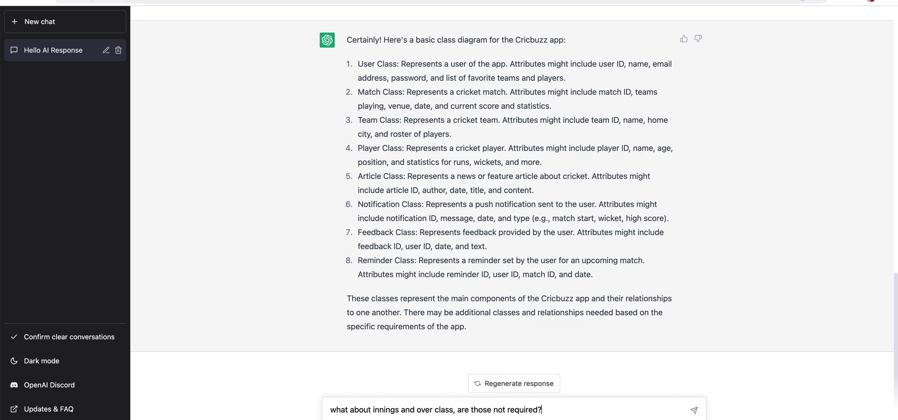
{"action": "key", "text": "Return"}
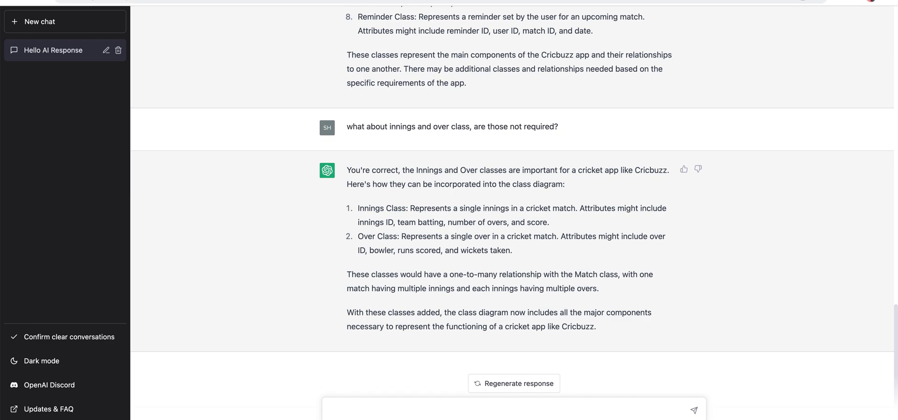
{"action": "type", "text": "hat about Ball class, i think you missed it?"}
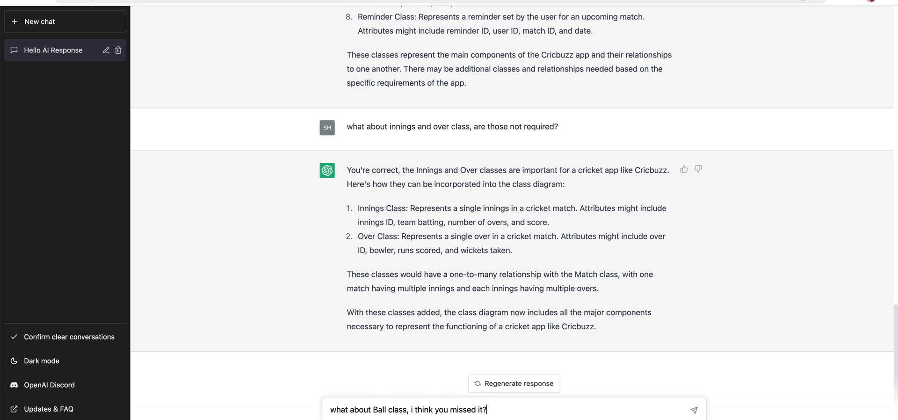
{"action": "key", "text": "Return"}
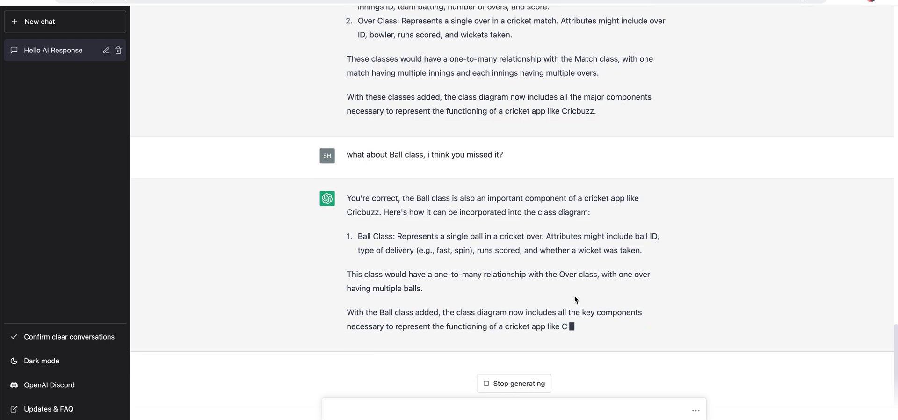
Step: Review the earlier class diagram answers, examining the Player class statistics and the Innings and Over class descriptions
{"action": "scroll", "coordinate": [591, 265], "scroll_direction": "up", "scroll_amount": 3}
{"action": "scroll", "coordinate": [590, 265], "scroll_direction": "up", "scroll_amount": 10}
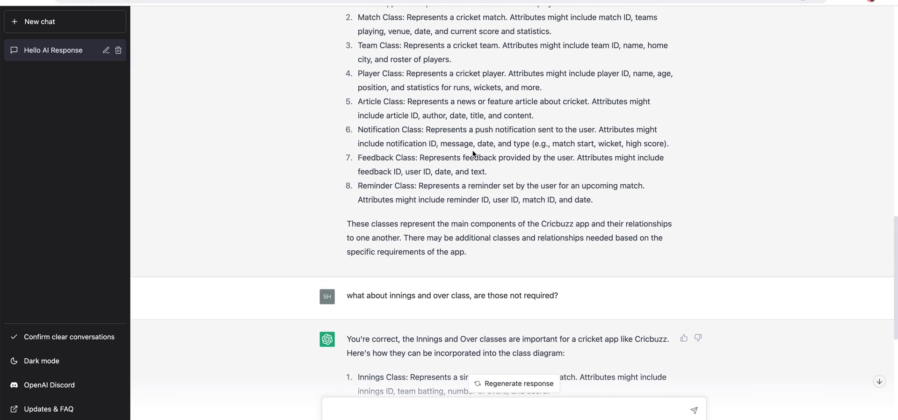
{"action": "scroll", "coordinate": [477, 159], "scroll_direction": "up", "scroll_amount": 3}
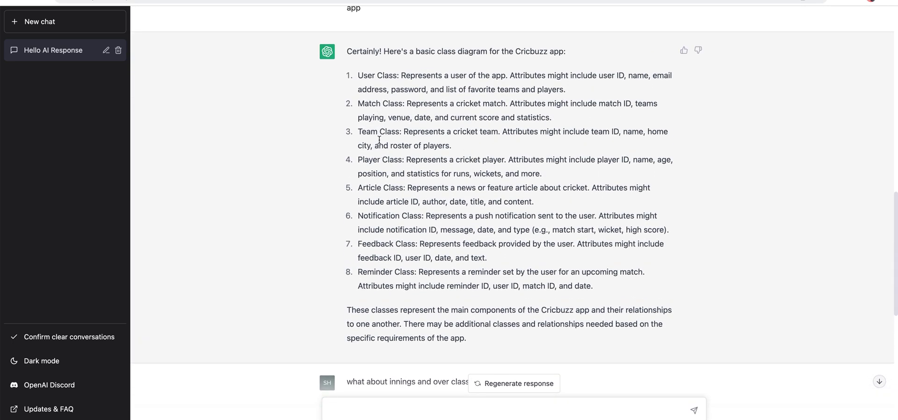
{"action": "scroll", "coordinate": [380, 140], "scroll_direction": "down", "scroll_amount": 1}
{"action": "scroll", "coordinate": [380, 130], "scroll_direction": "down", "scroll_amount": 1}
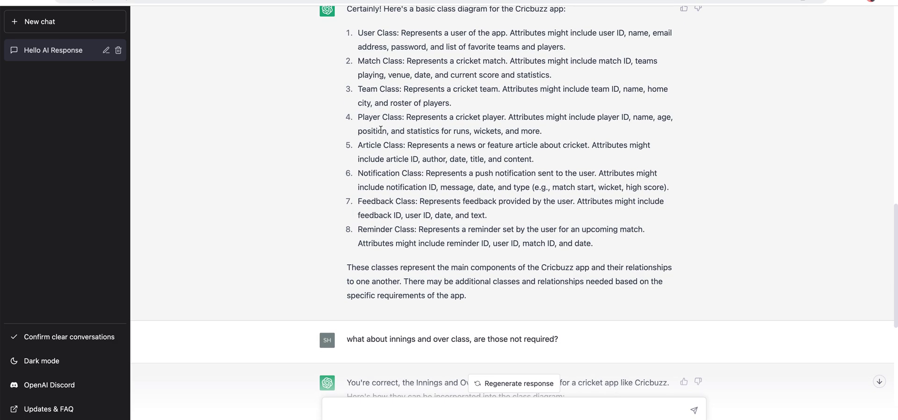
{"action": "left_click_drag", "start_coordinate": [407, 130], "coordinate": [469, 132]}
{"action": "scroll", "coordinate": [469, 132], "scroll_direction": "up", "scroll_amount": 1}
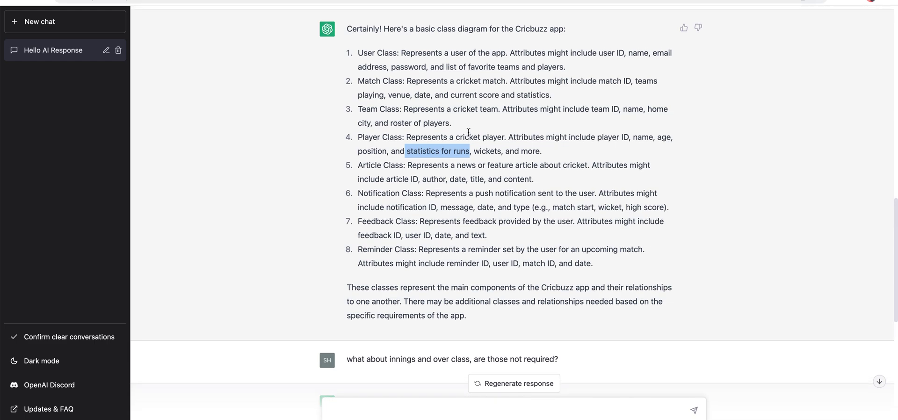
{"action": "left_click", "coordinate": [392, 121]}
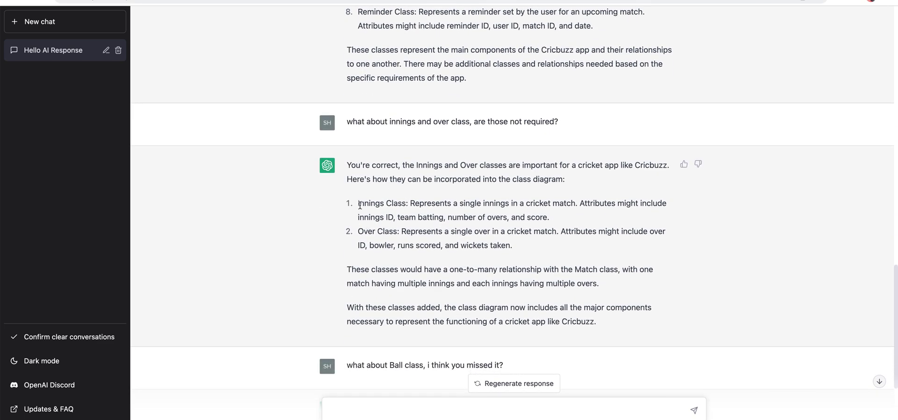
{"action": "left_click_drag", "start_coordinate": [360, 204], "coordinate": [396, 233]}
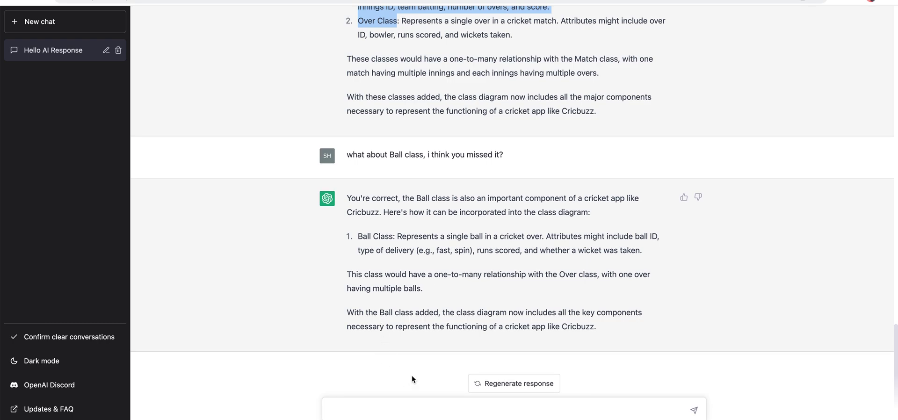
Step: Send the message "awesome, thats a good start. Now can we make a UML of cricbuzz?"
{"action": "left_click", "coordinate": [392, 409]}
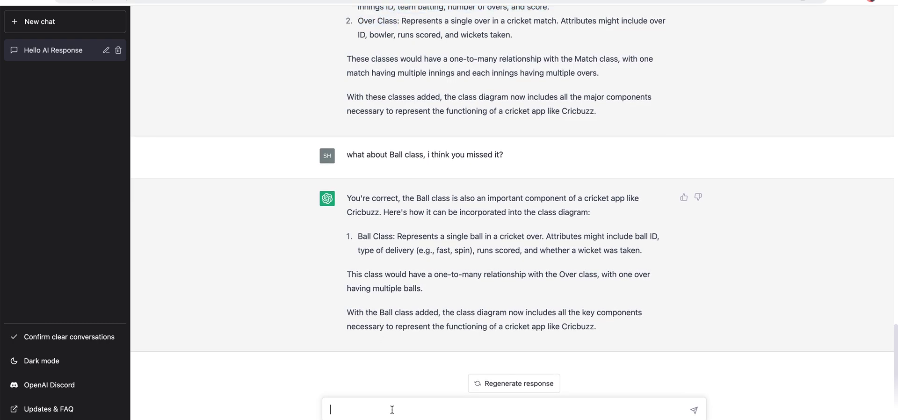
{"action": "type", "text": "awesome, thats a good star"}
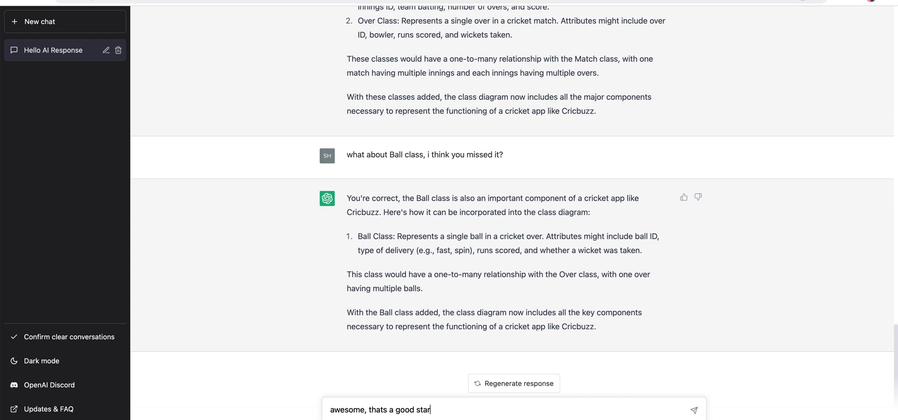
{"action": "type", "text": "t. Now can we make a UML of cric"}
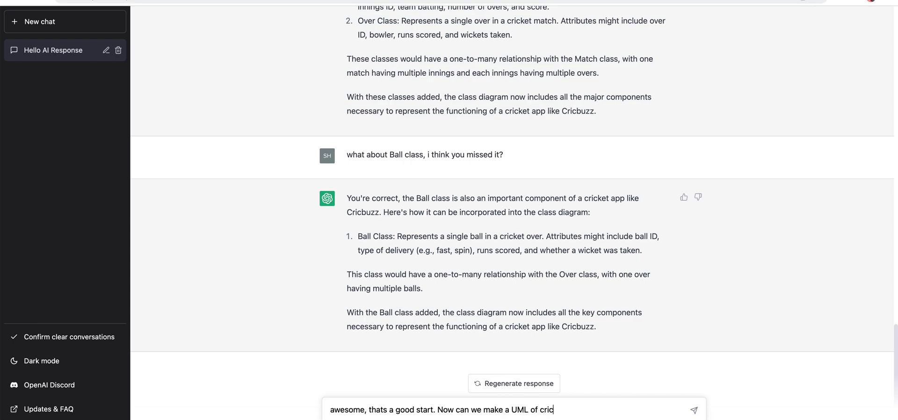
{"action": "type", "text": "buzz?"}
{"action": "key", "text": "Return"}
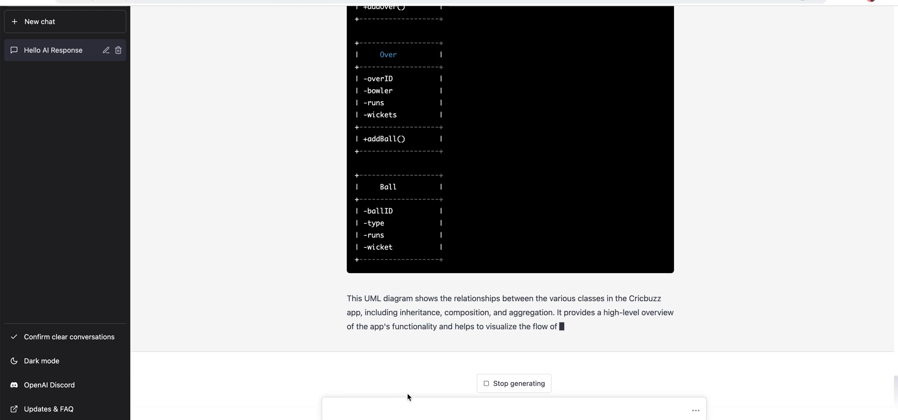
Step: Review the generated Cricbuzz UML diagram from the User class through to the Ball class, examining each class's attributes and methods
{"action": "scroll", "coordinate": [424, 332], "scroll_direction": "up", "scroll_amount": 5}
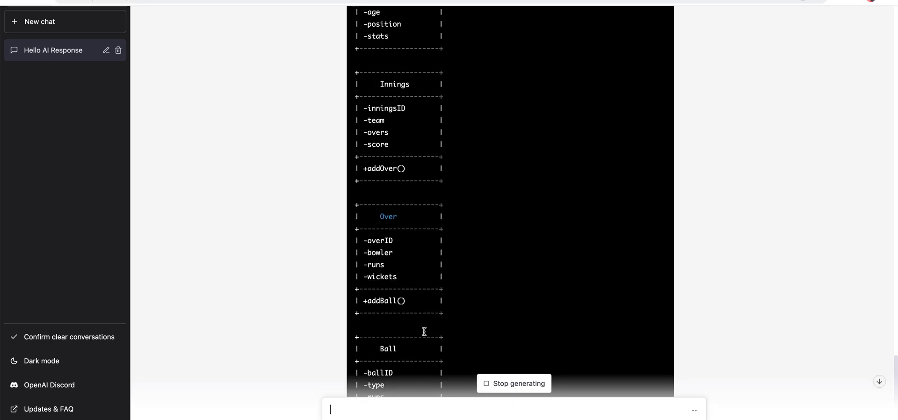
{"action": "scroll", "coordinate": [424, 333], "scroll_direction": "up", "scroll_amount": 10}
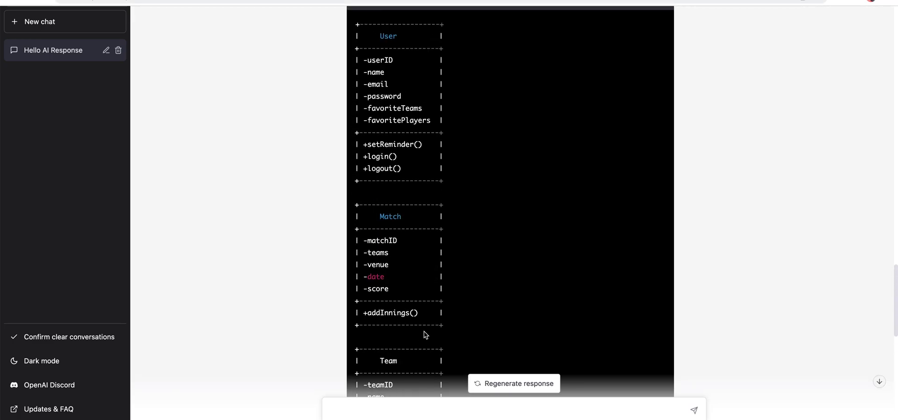
{"action": "scroll", "coordinate": [422, 318], "scroll_direction": "up", "scroll_amount": 2}
{"action": "scroll", "coordinate": [403, 210], "scroll_direction": "down", "scroll_amount": 5}
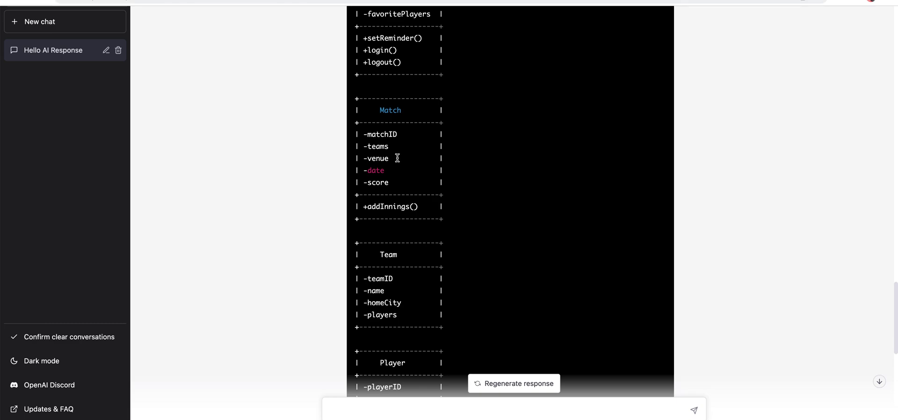
{"action": "scroll", "coordinate": [397, 158], "scroll_direction": "down", "scroll_amount": 7}
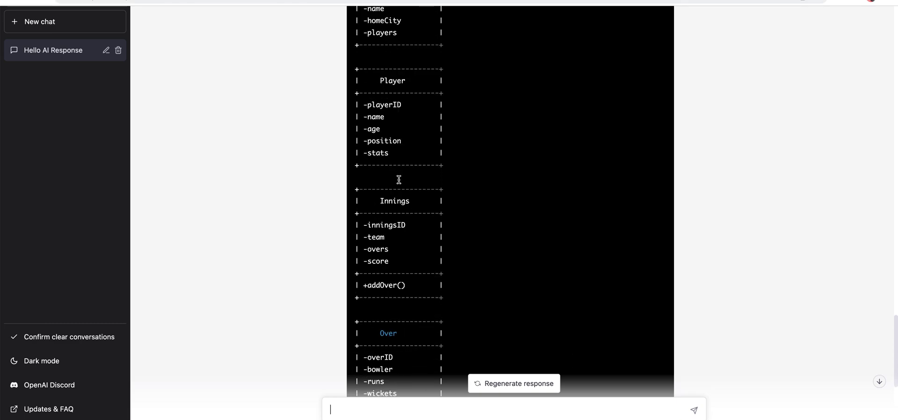
{"action": "scroll", "coordinate": [401, 182], "scroll_direction": "down", "scroll_amount": 2}
{"action": "scroll", "coordinate": [399, 180], "scroll_direction": "up", "scroll_amount": 1}
{"action": "scroll", "coordinate": [398, 180], "scroll_direction": "down", "scroll_amount": 2}
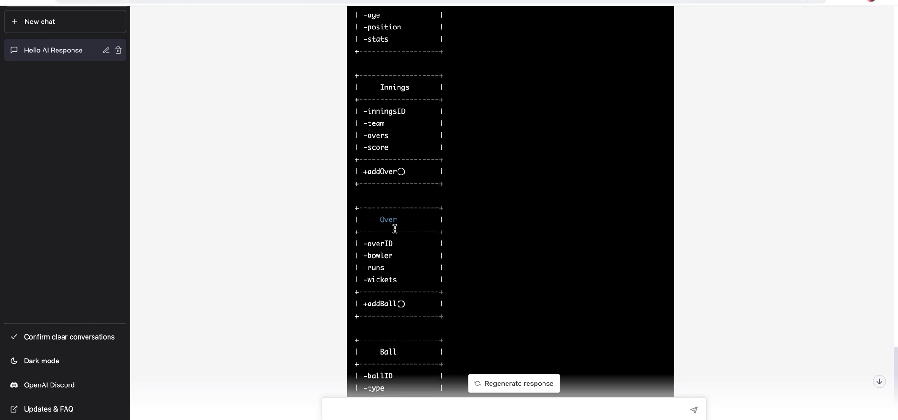
{"action": "scroll", "coordinate": [395, 285], "scroll_direction": "up", "scroll_amount": 3}
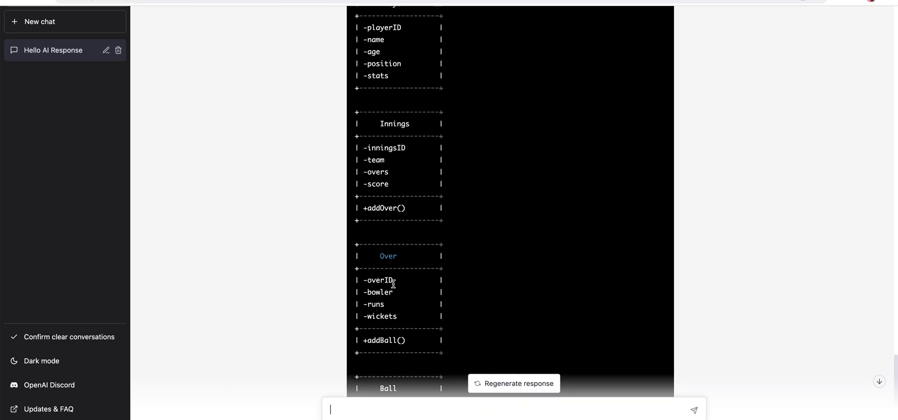
{"action": "scroll", "coordinate": [395, 287], "scroll_direction": "down", "scroll_amount": 1}
{"action": "scroll", "coordinate": [394, 286], "scroll_direction": "down", "scroll_amount": 3}
{"action": "scroll", "coordinate": [394, 287], "scroll_direction": "up", "scroll_amount": 3}
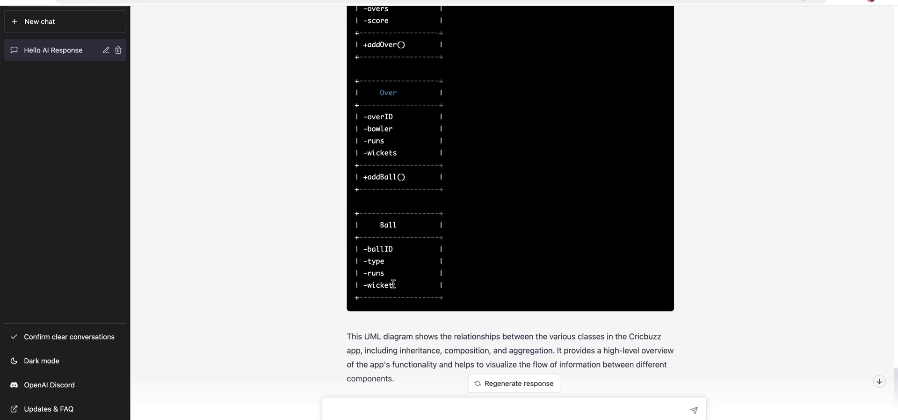
Step: Re-examine the Match, Team, Player and User classes in the UML diagram, highlighting the stats attribute of the Player class
{"action": "scroll", "coordinate": [393, 284], "scroll_direction": "up", "scroll_amount": 8}
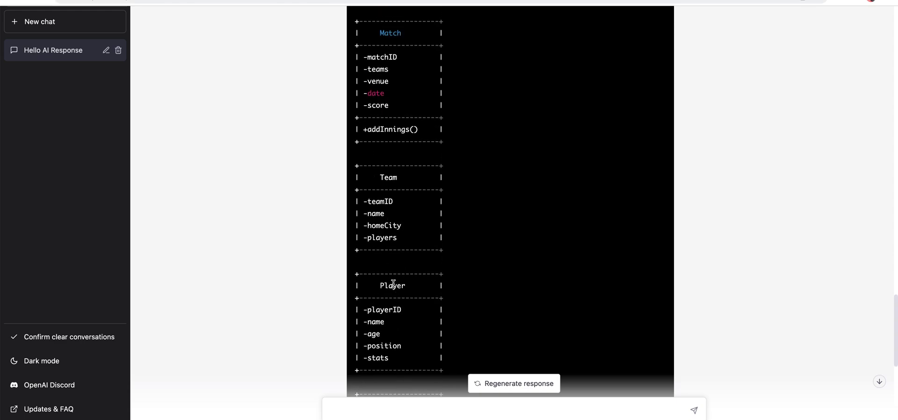
{"action": "scroll", "coordinate": [401, 141], "scroll_direction": "up", "scroll_amount": 1}
{"action": "scroll", "coordinate": [420, 171], "scroll_direction": "down", "scroll_amount": 2}
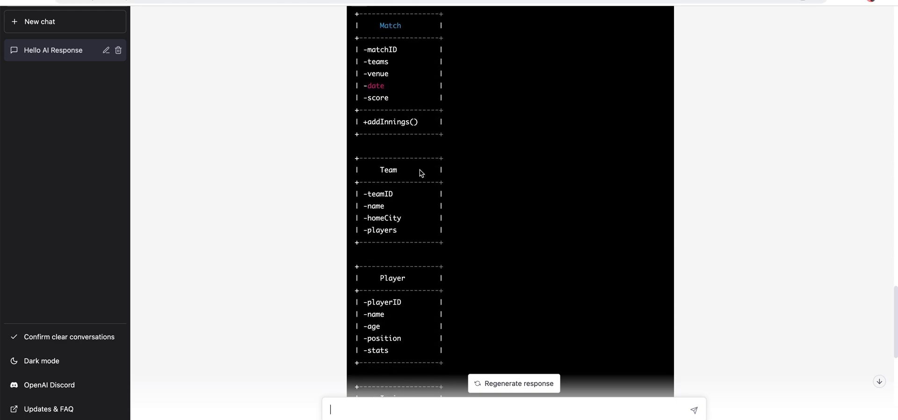
{"action": "scroll", "coordinate": [394, 229], "scroll_direction": "down", "scroll_amount": 3}
{"action": "scroll", "coordinate": [395, 226], "scroll_direction": "down", "scroll_amount": 1}
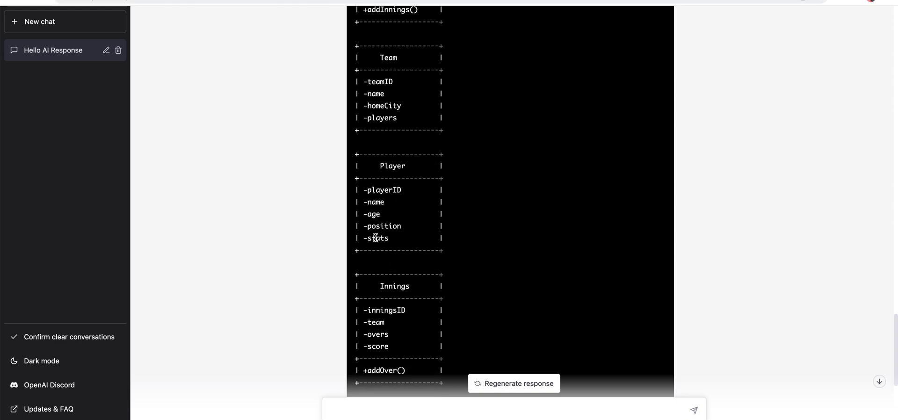
{"action": "triple_click", "coordinate": [375, 238]}
{"action": "scroll", "coordinate": [375, 238], "scroll_direction": "up", "scroll_amount": 3}
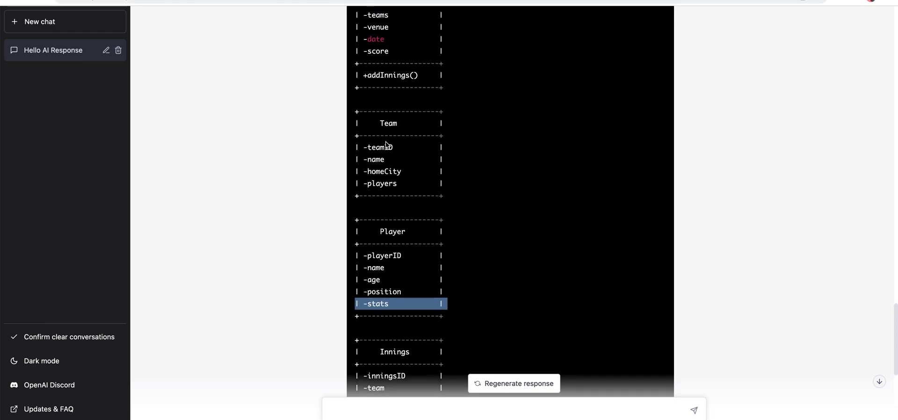
{"action": "scroll", "coordinate": [387, 145], "scroll_direction": "up", "scroll_amount": 10}
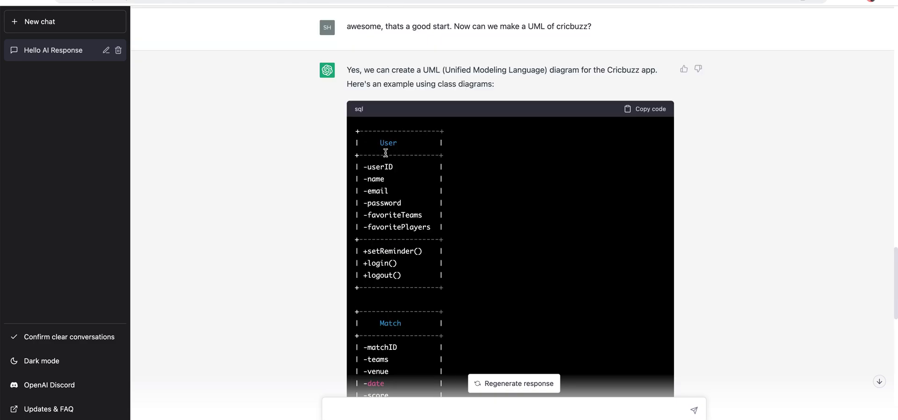
{"action": "scroll", "coordinate": [386, 156], "scroll_direction": "down", "scroll_amount": 10}
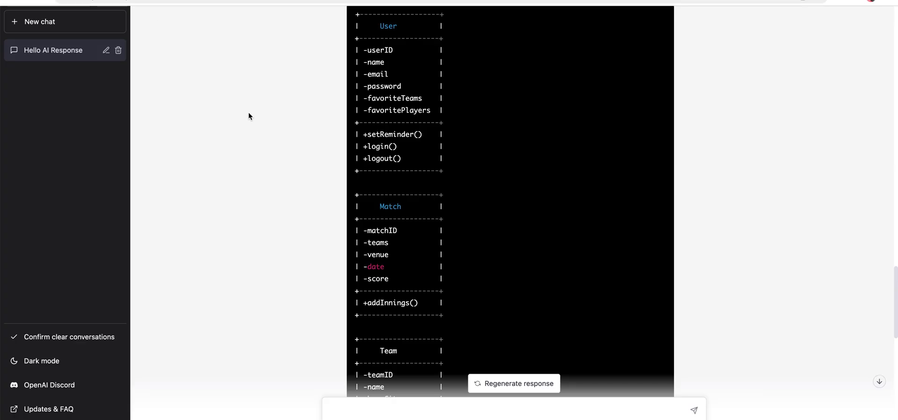
Step: Send the message "awesome, i have one more question for you"
{"action": "scroll", "coordinate": [248, 116], "scroll_direction": "down", "scroll_amount": 15}
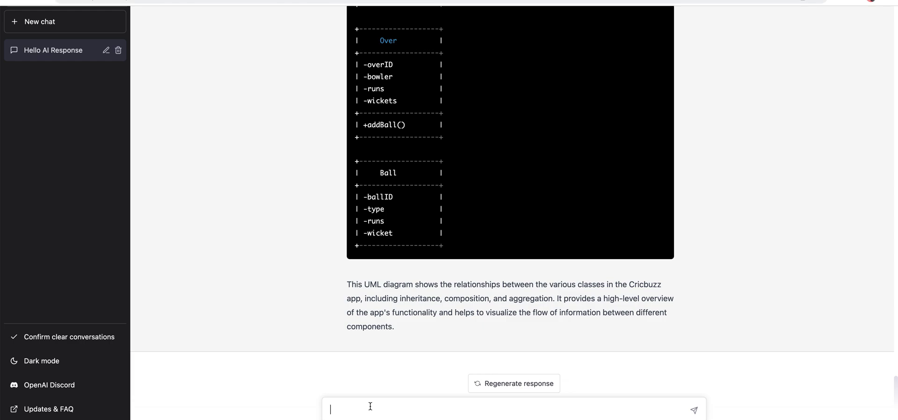
{"action": "type", "text": "ome, i have one more "}
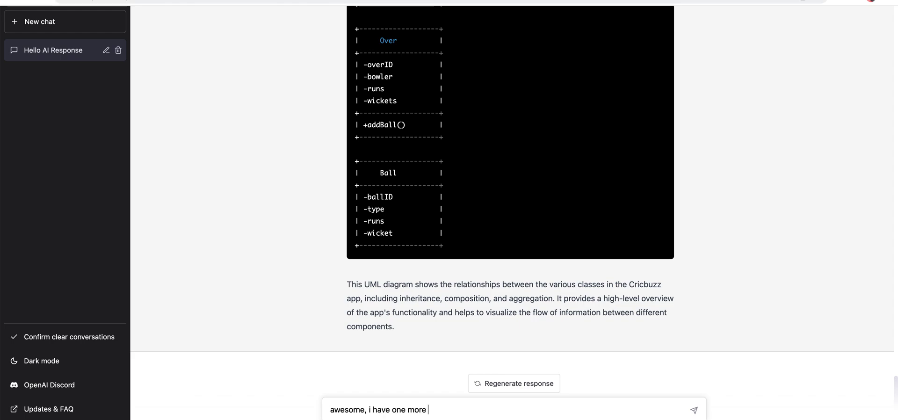
{"action": "type", "text": "question for you"}
{"action": "key", "text": "Return"}
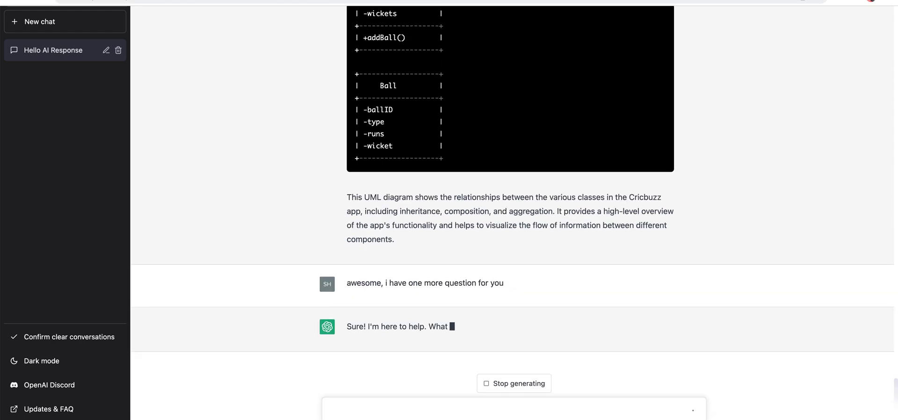
Step: Ask whether it can make a class diagram for the Tic Tac Toe game
{"action": "type", "text": "can "}
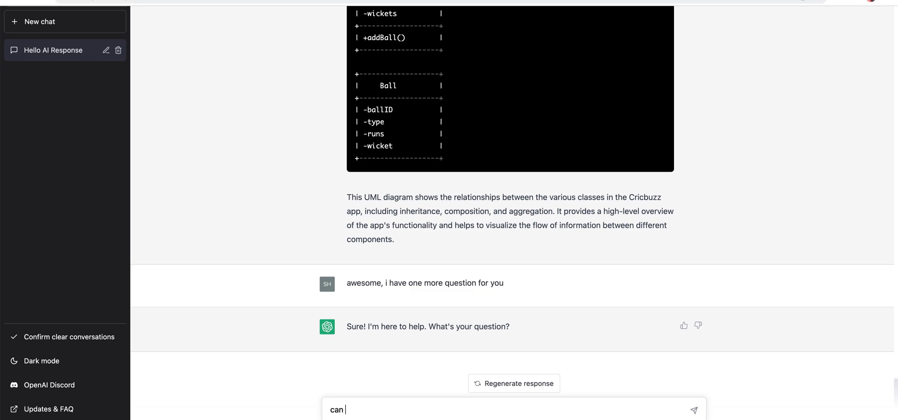
{"action": "type", "text": "you make class diagram for Tic Tac Toe?"}
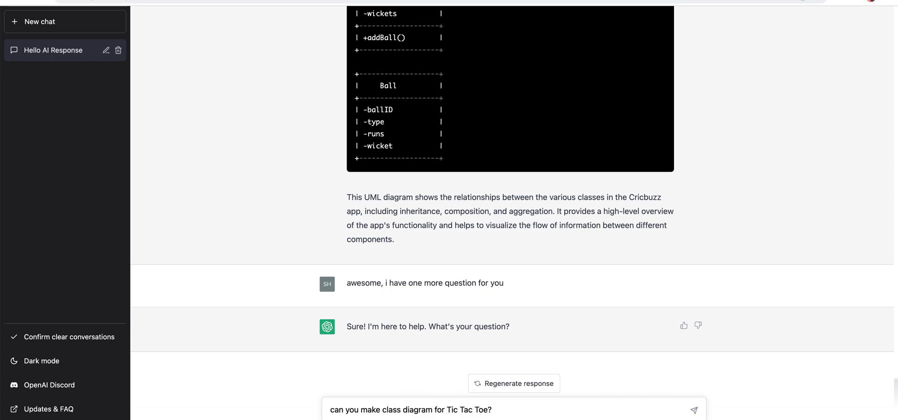
{"action": "type", "text": "game"}
{"action": "key", "text": "Return"}
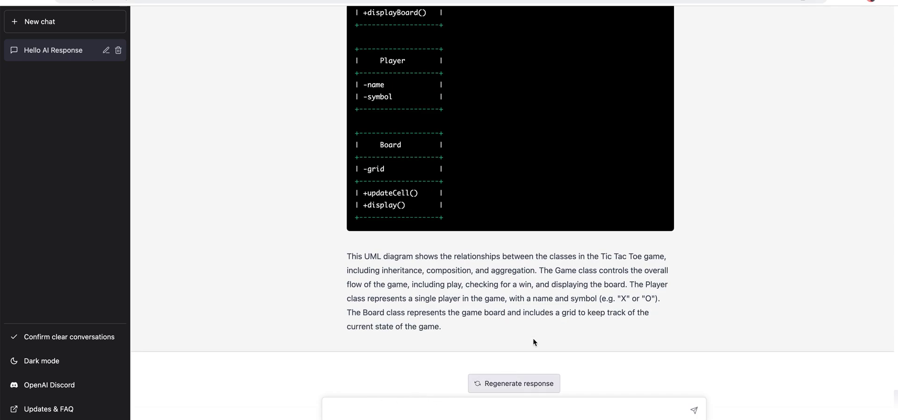
Step: Review the Tic Tac Toe class diagram and its explanation, highlighting the example player symbols "X" or "O"
{"action": "left_click_drag", "start_coordinate": [619, 298], "coordinate": [650, 299]}
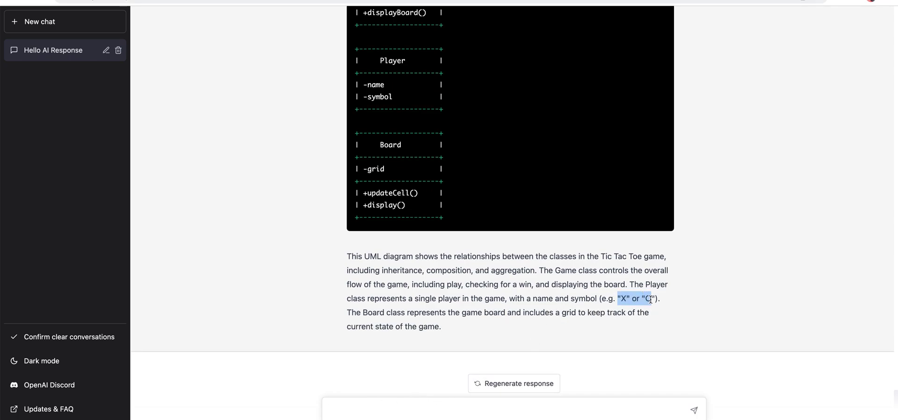
{"action": "scroll", "coordinate": [492, 263], "scroll_direction": "up", "scroll_amount": 5}
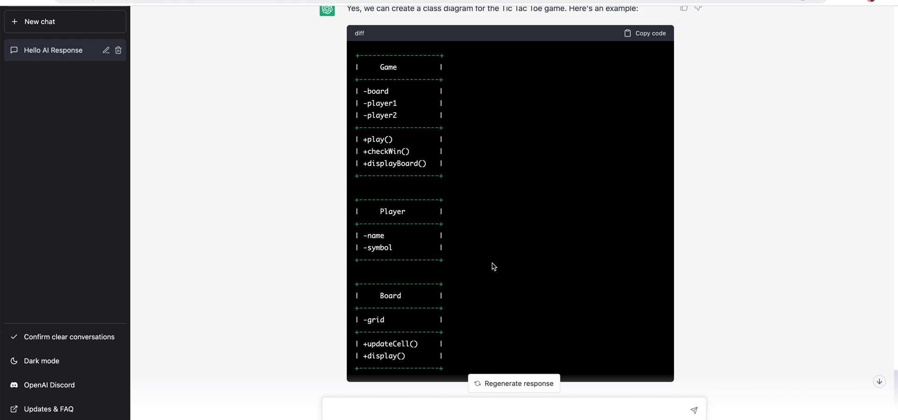
{"action": "scroll", "coordinate": [492, 263], "scroll_direction": "down", "scroll_amount": 5}
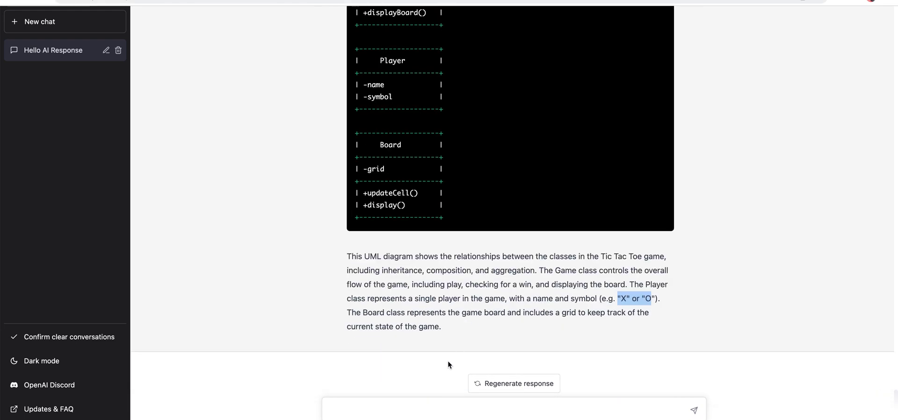
Step: Send a message saying thank you and asking it to also write code for these Tic Tac Toe classes
{"action": "left_click", "coordinate": [414, 403]}
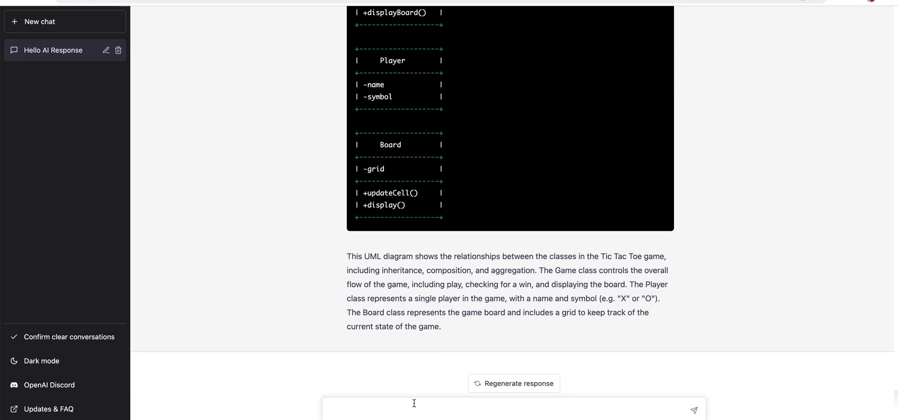
{"action": "type", "text": "thank you, can you also"}
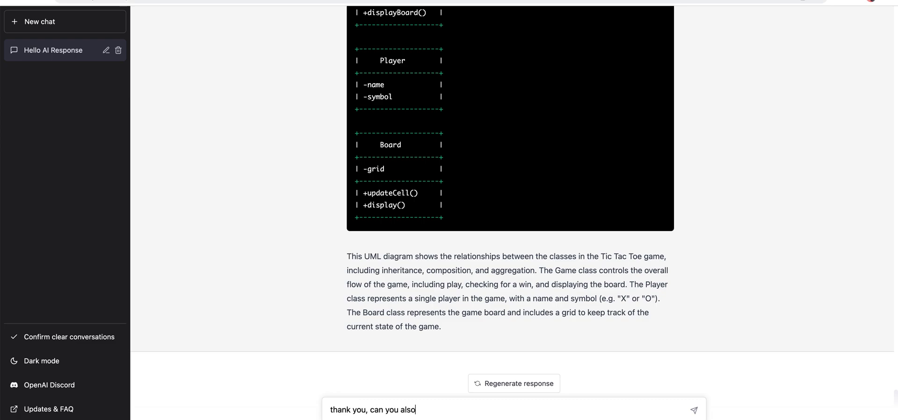
{"action": "type", "text": " write code for these calss"}
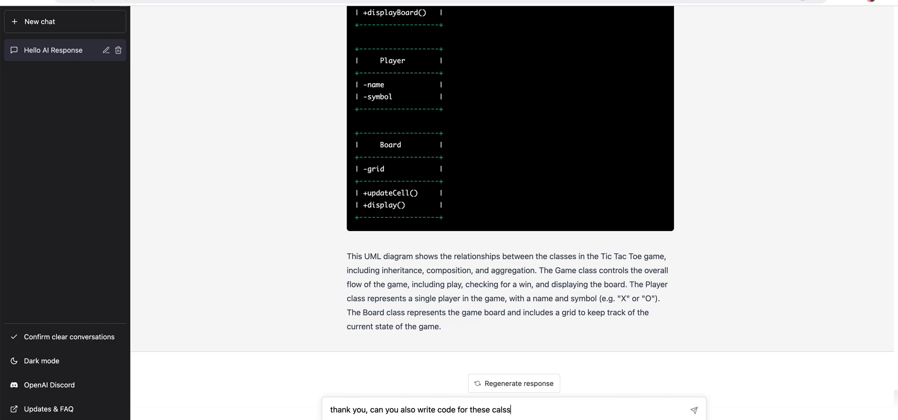
{"action": "type", "text": "ass"}
{"action": "key", "text": "Return"}
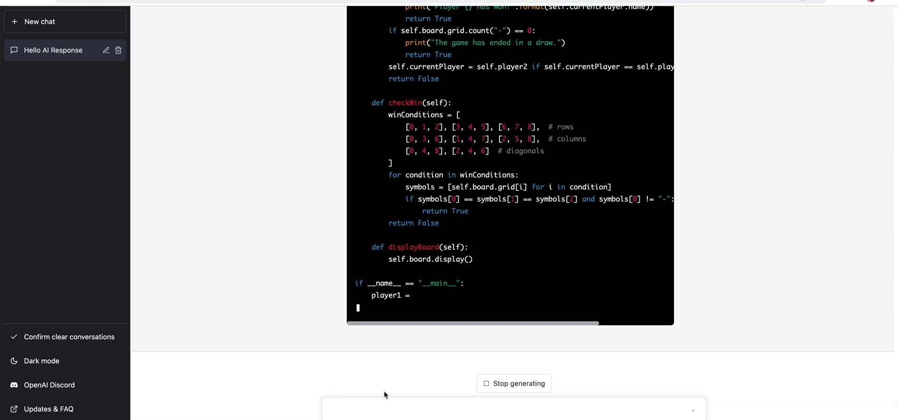
Step: Stop the Tic Tac Toe code generation and send "can you code for Cricbuzz app, which you provided me before"
{"action": "left_click", "coordinate": [487, 386]}
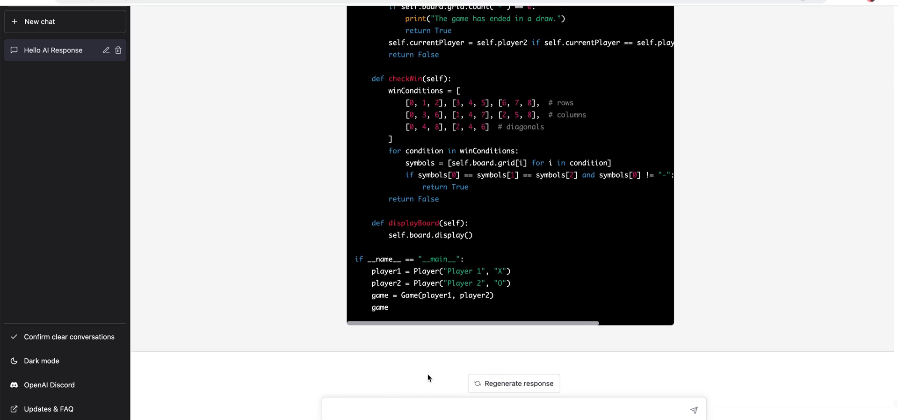
{"action": "left_click", "coordinate": [412, 406]}
{"action": "type", "text": "can you code for Cri"}
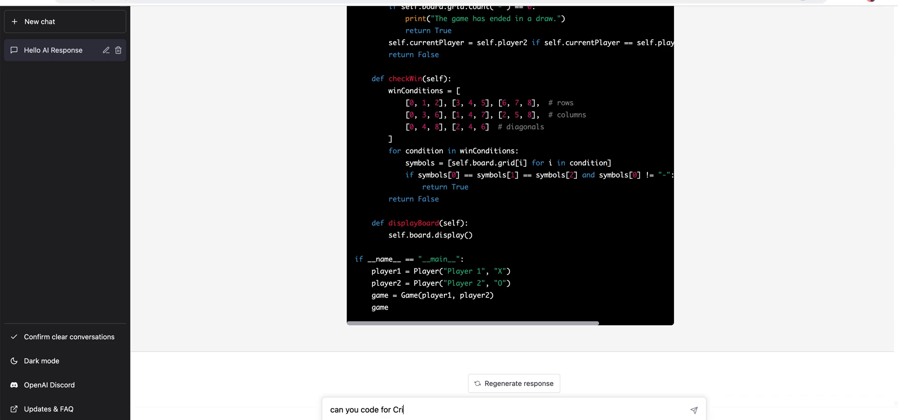
{"action": "type", "text": "cbuzz app, which you provided me before"}
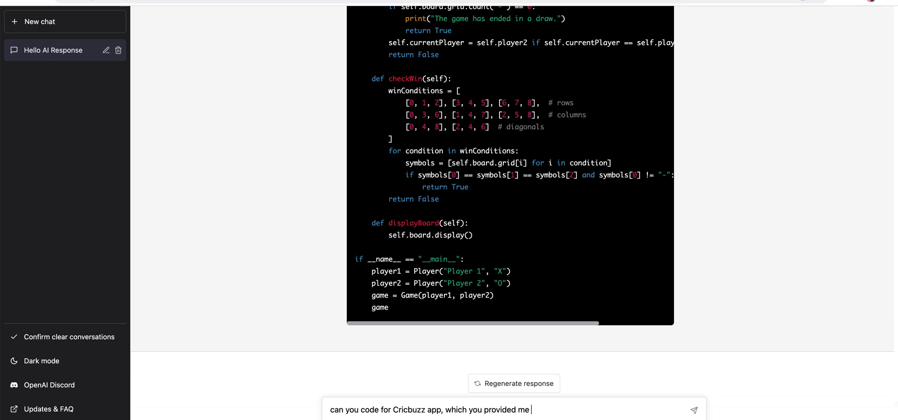
{"action": "key", "text": "Return"}
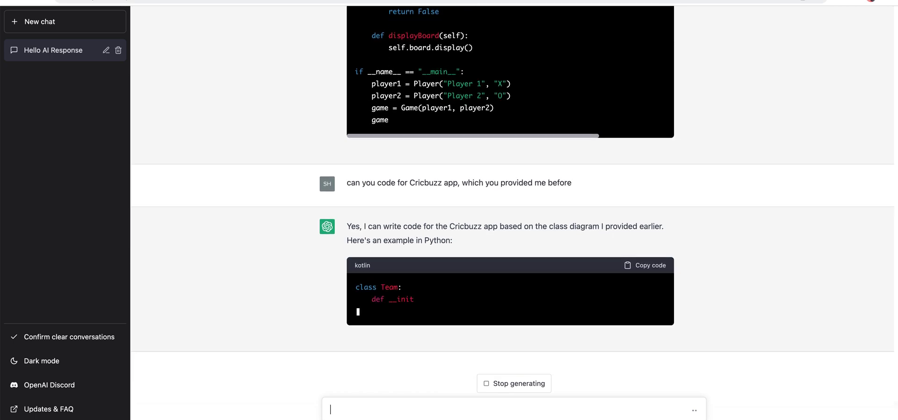
Step: Send the follow-up request "can you please code for Cricbuzz app in Java"
{"action": "type", "text": "can y"}
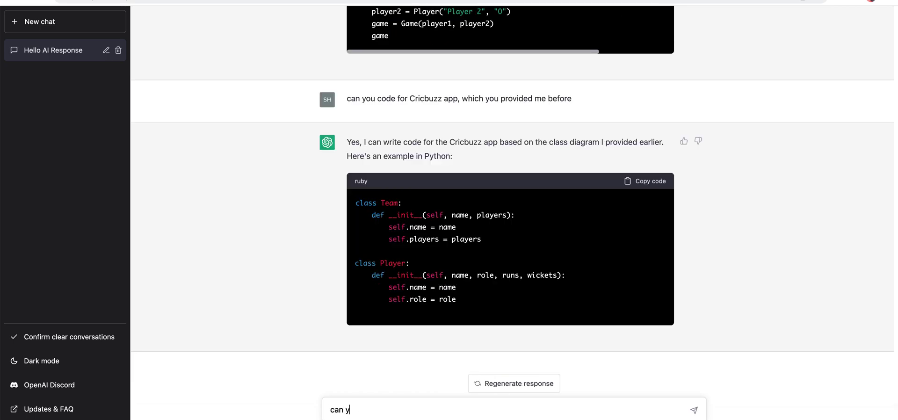
{"action": "type", "text": "ou please code fror Cr"}
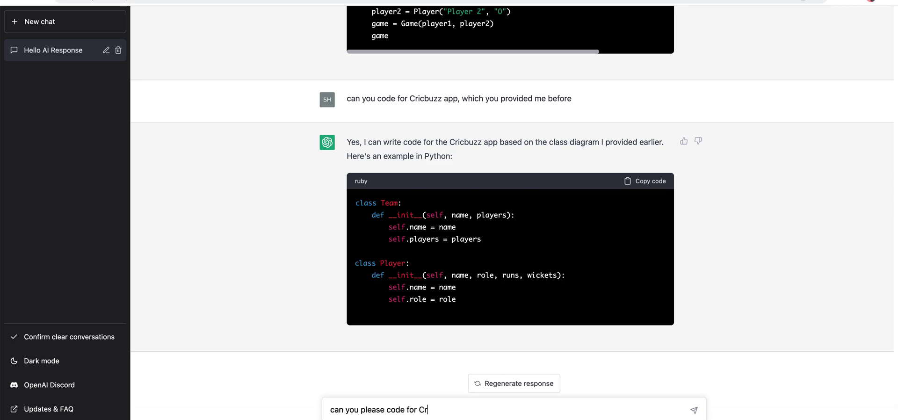
{"action": "type", "text": "icbuzz app in Java"}
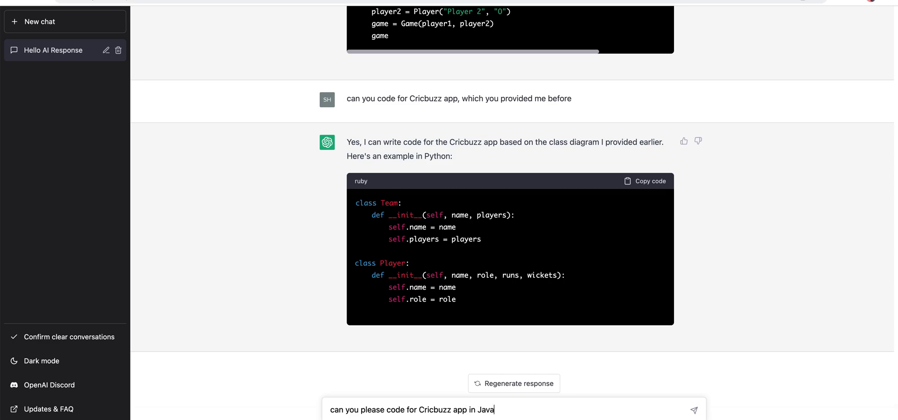
{"action": "key", "text": "Return"}
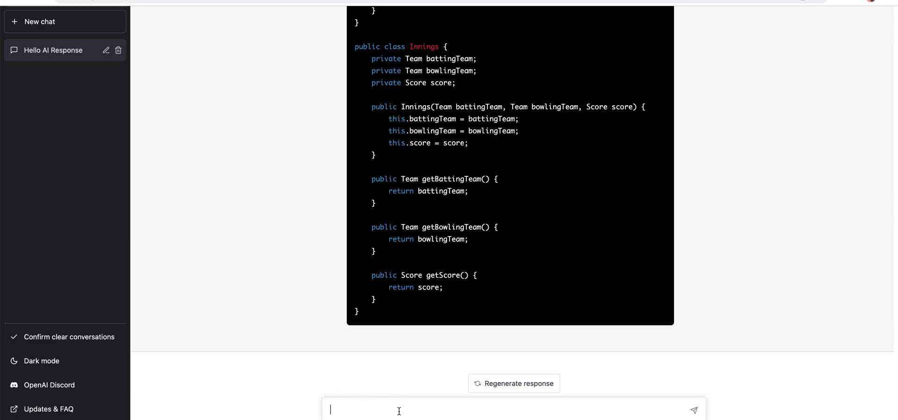
Step: Review the generated Java code from the Innings class back up through the Score, Match and Player classes
{"action": "scroll", "coordinate": [445, 279], "scroll_direction": "up", "scroll_amount": 2}
{"action": "scroll", "coordinate": [446, 283], "scroll_direction": "up", "scroll_amount": 7}
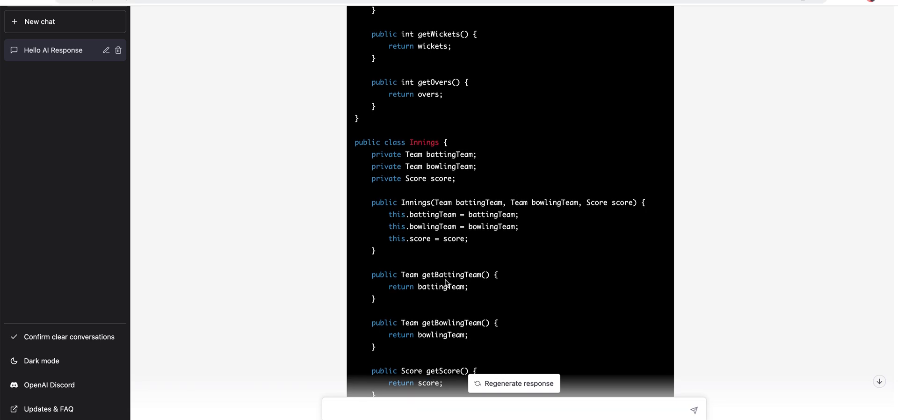
{"action": "scroll", "coordinate": [445, 280], "scroll_direction": "up", "scroll_amount": 10}
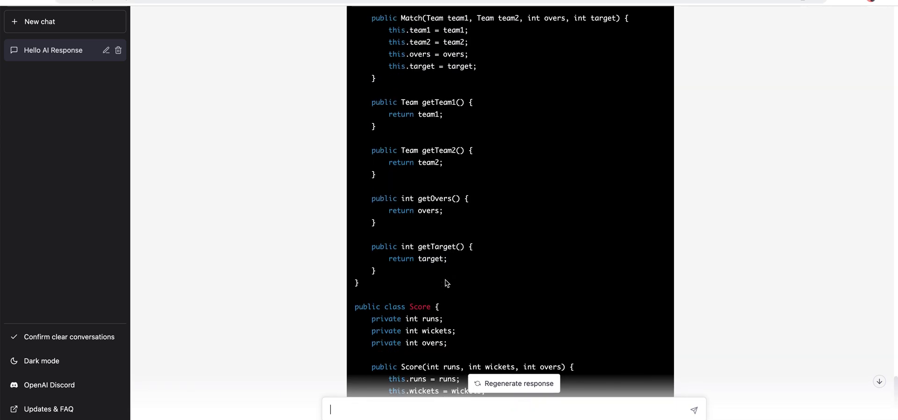
{"action": "scroll", "coordinate": [445, 280], "scroll_direction": "up", "scroll_amount": 11}
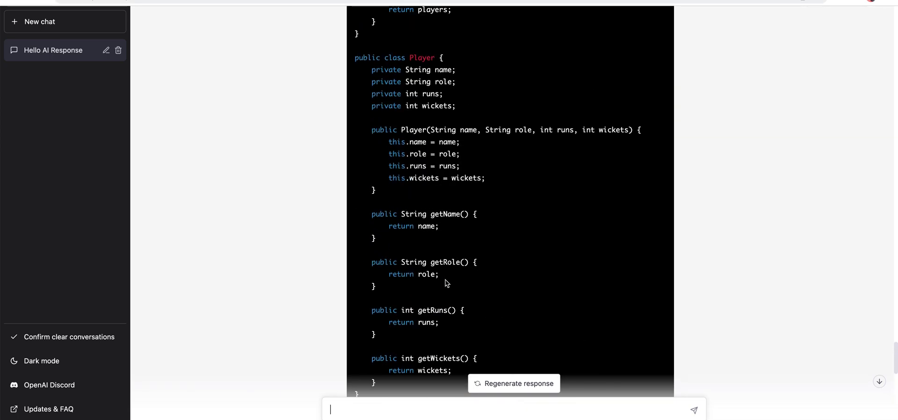